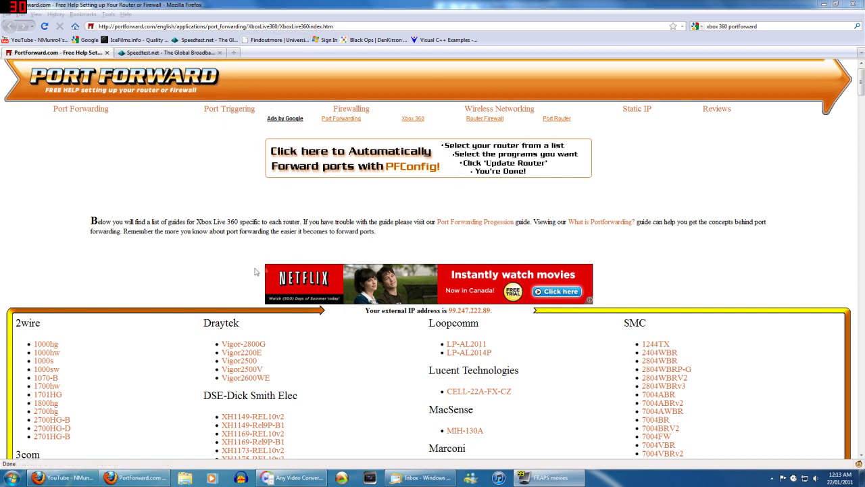
- Look through the list of router brands and models with Xbox Live 360 port forwarding guides on PortForward.com
left_click(165, 220)
scroll(157, 264, "down", 7)
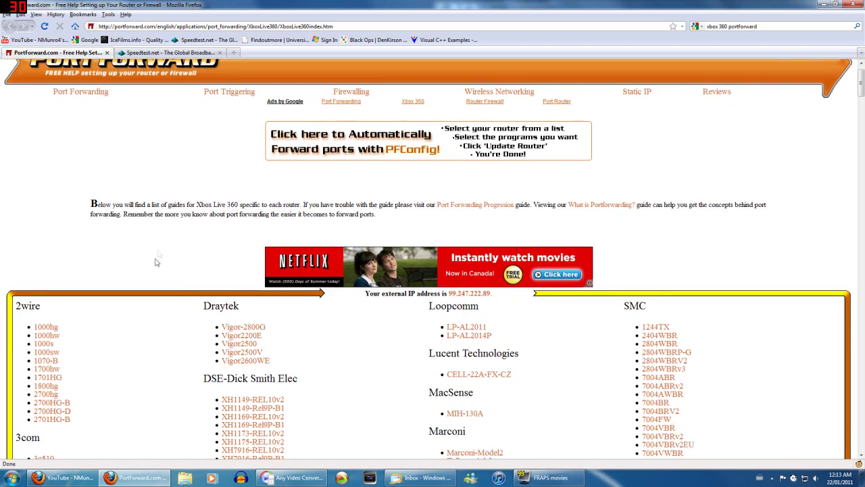
scroll(454, 342, "down", 9)
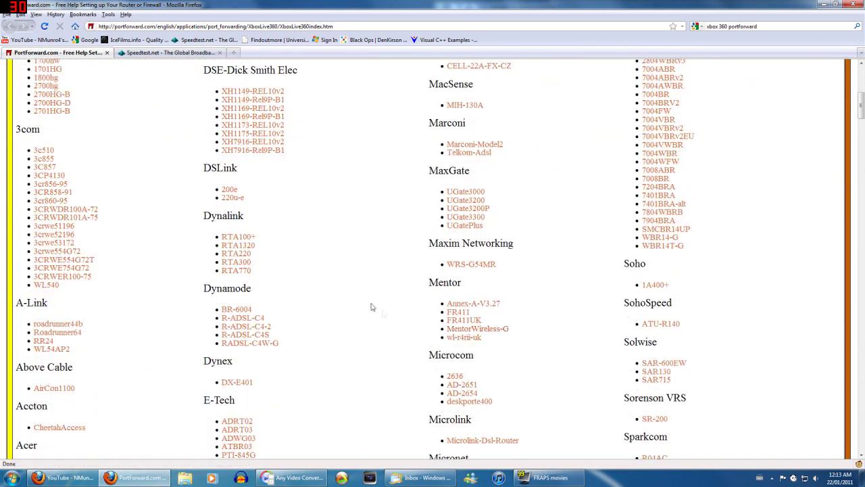
scroll(336, 332, "down", 11)
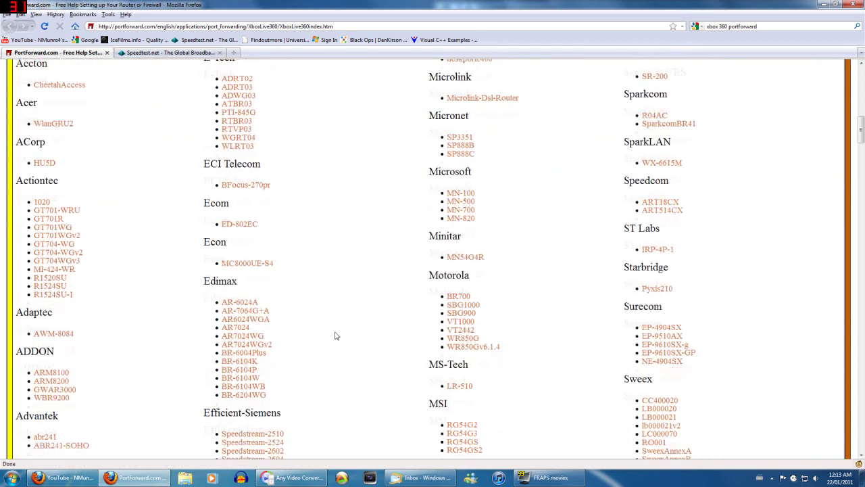
scroll(336, 340, "down", 3)
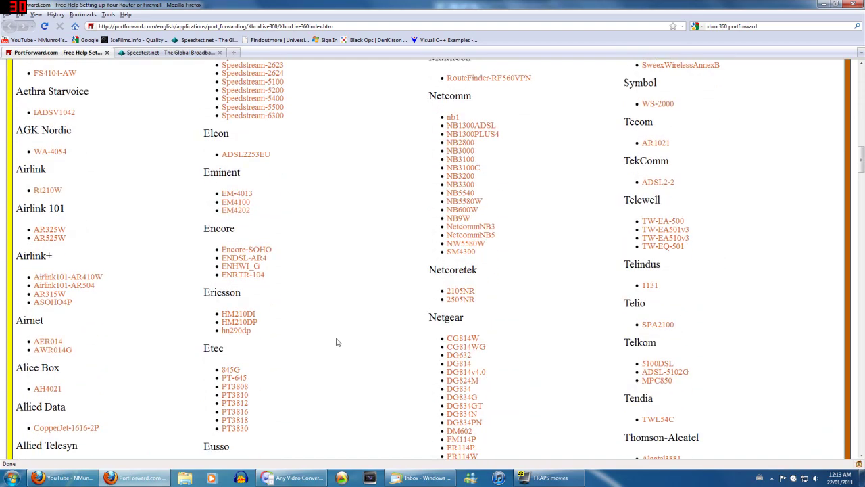
scroll(352, 343, "up", 20)
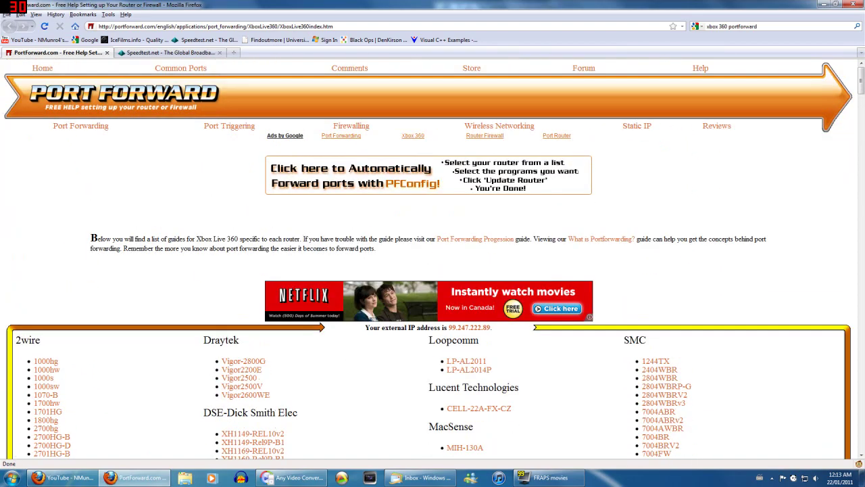
middle_click(344, 404)
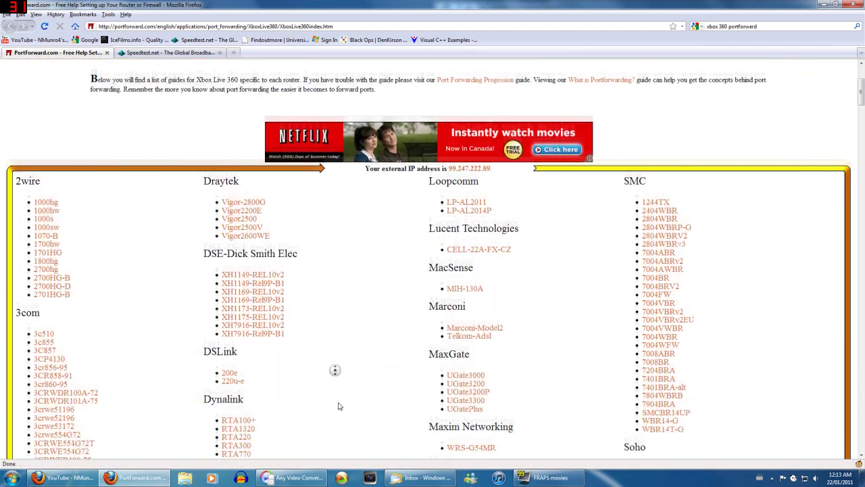
middle_click(330, 357)
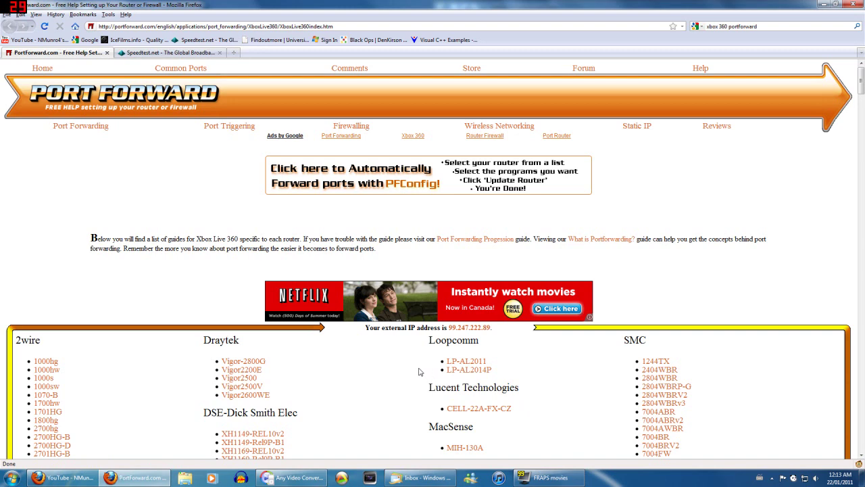
- Run an internet speed test on Speedtest.net and close its page
left_click(166, 54)
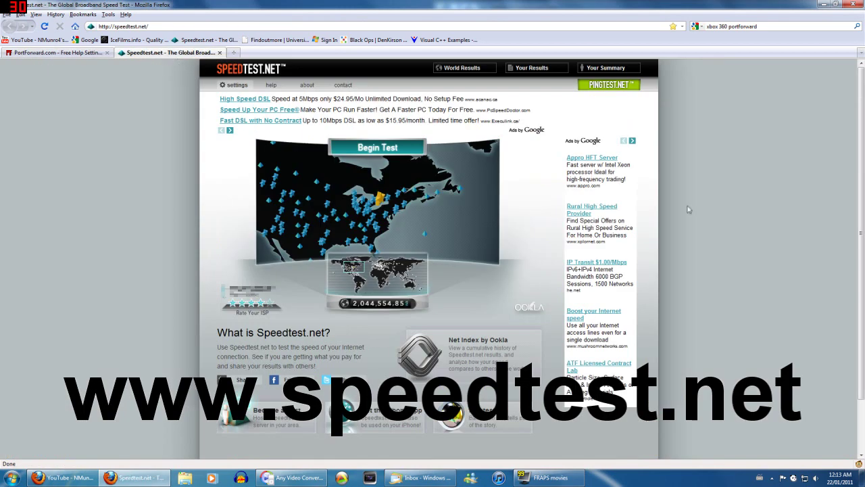
left_click(370, 147)
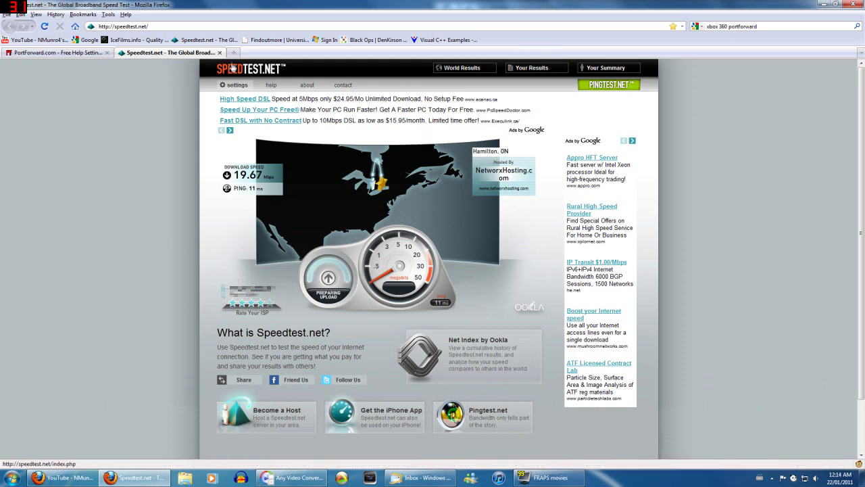
left_click(219, 52)
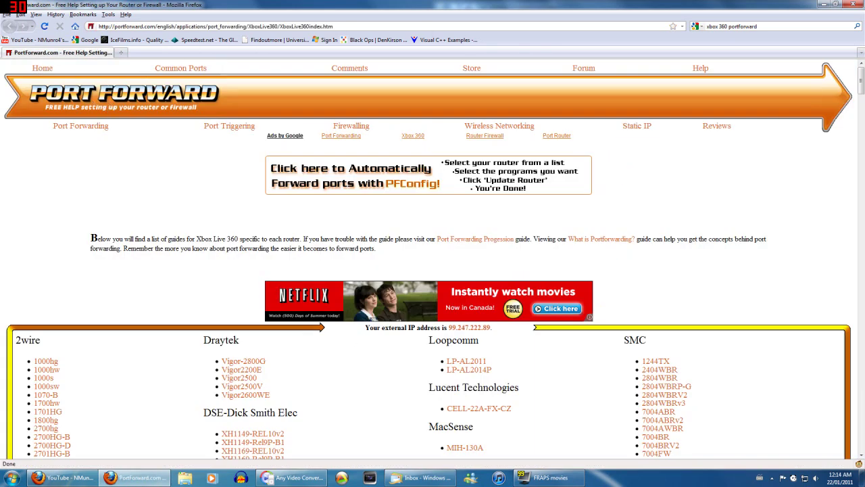
- Open a new Firefox window
key("super")
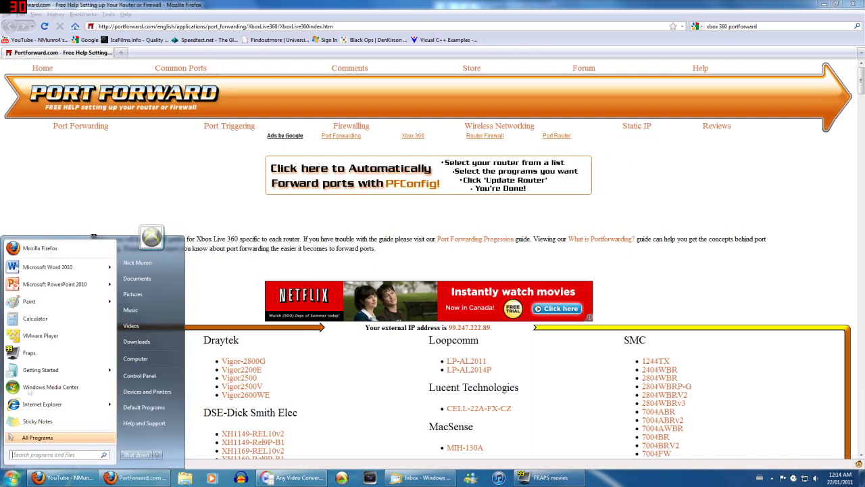
left_click(62, 250)
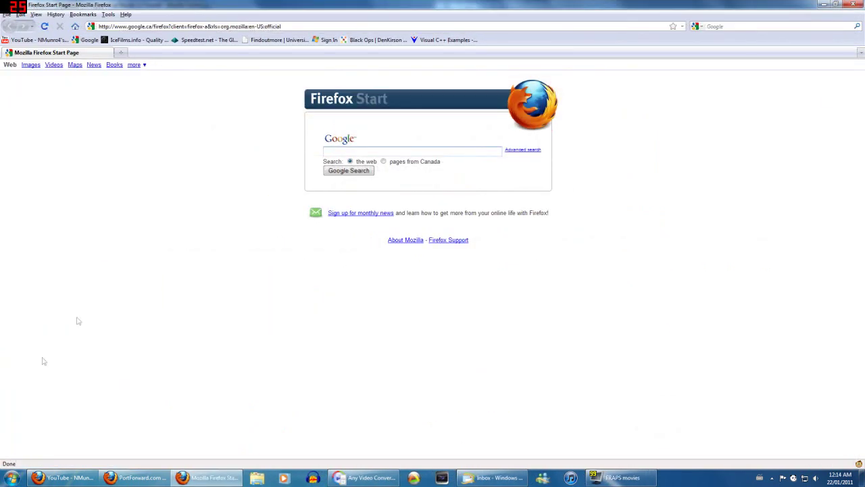
- Run ipconfig in a Windows command prompt and look up the Local Area Connection's default gateway
left_click(10, 478)
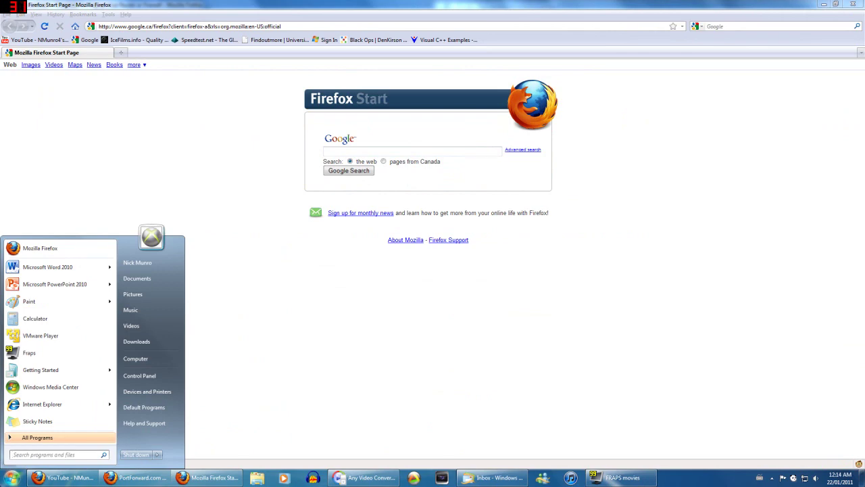
type("cmd")
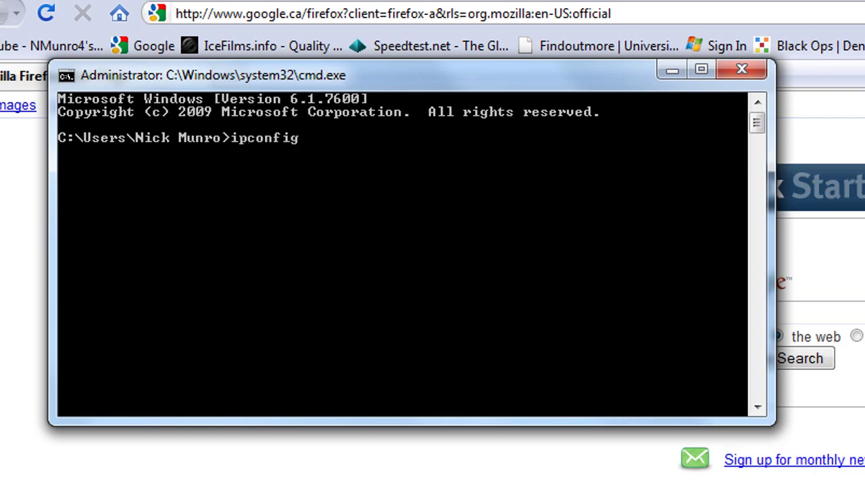
type("ipconfig")
key("Return")
scroll(596, 354, "up", 3)
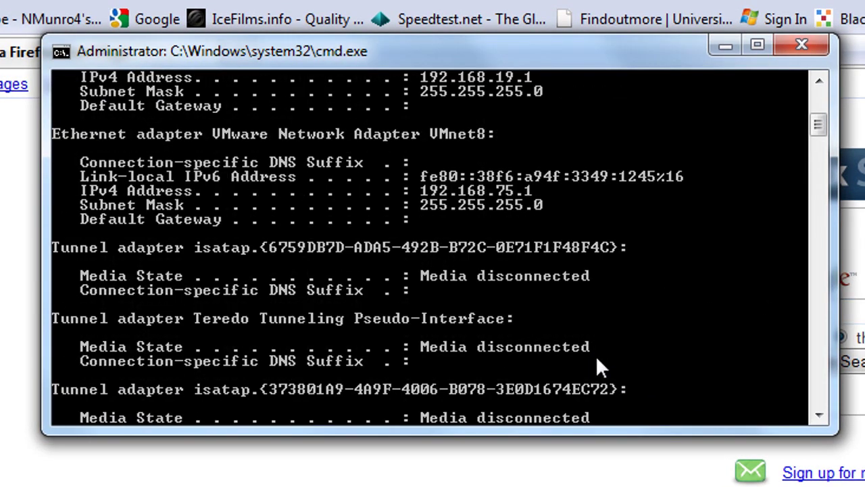
scroll(595, 355, "up", 5)
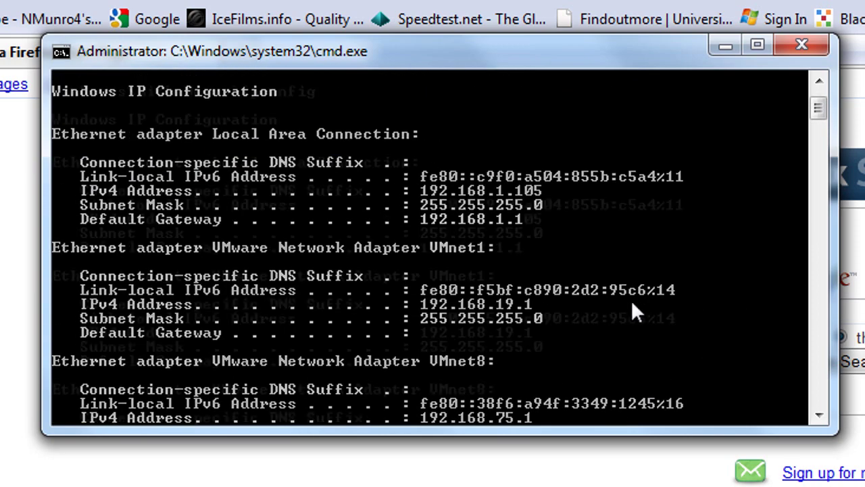
scroll(635, 311, "up", 2)
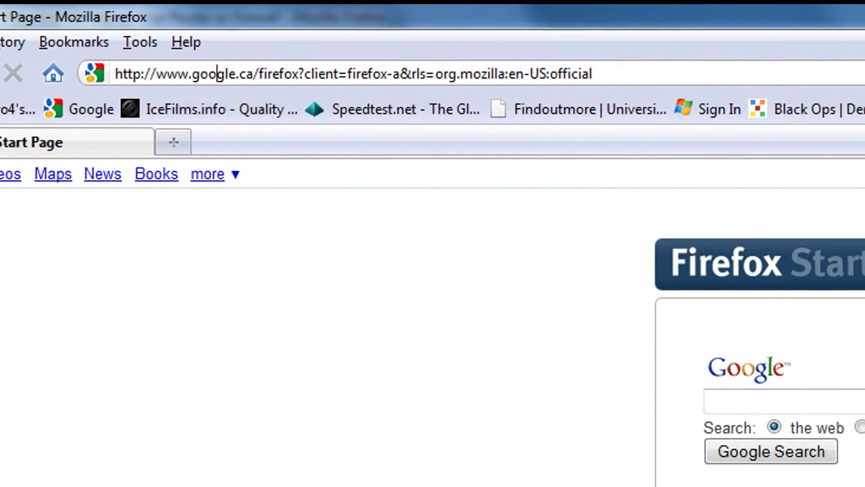
- Load the router's control panel at 192.168.1.1 in Firefox and open its NAT / QoS port forwarding page, signing in with the prefilled credentials
left_click(257, 19)
type("192.")
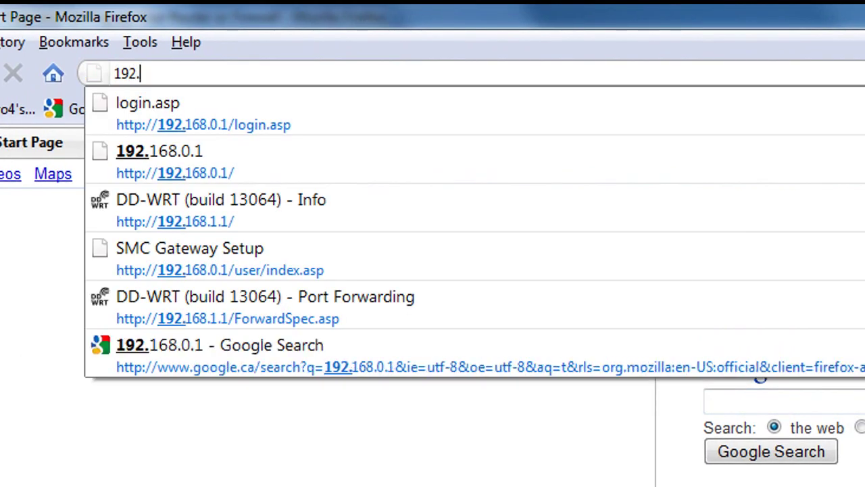
type("1")
type("6")
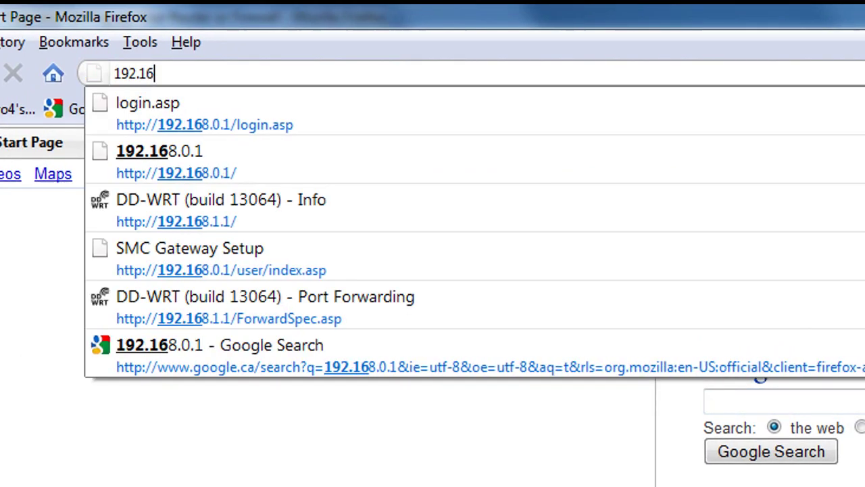
type("8.1.1")
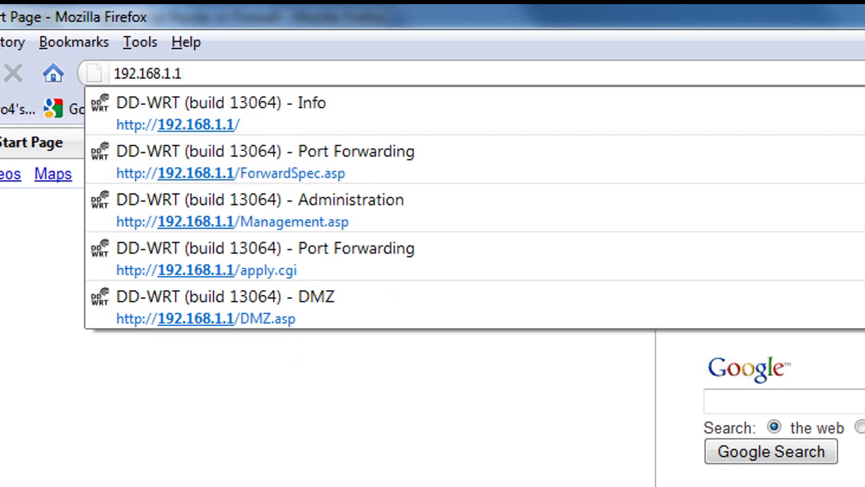
key("Return")
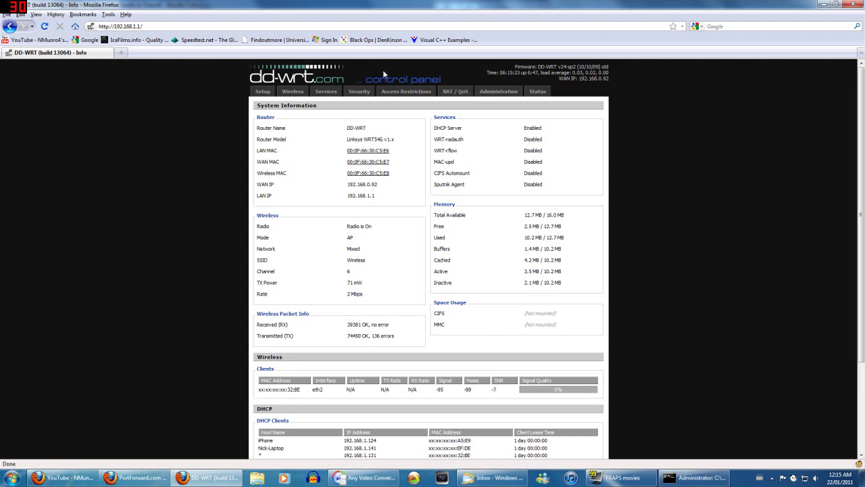
left_click(456, 95)
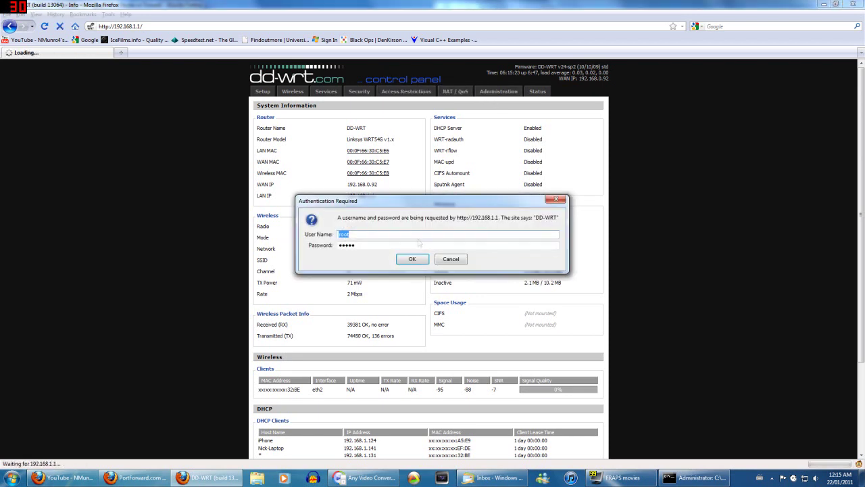
left_click(413, 259)
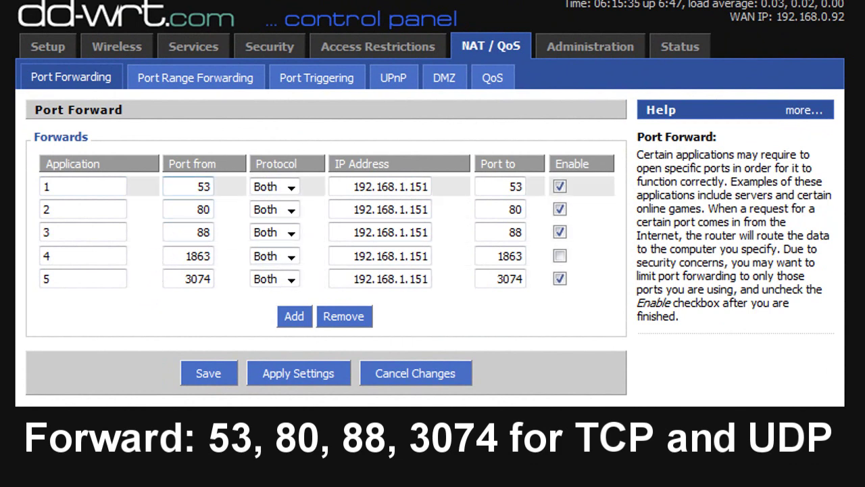
- Review the forwards for ports 53, 80, 88 and 3074 and check the protocol choices of the first one
double_click(203, 187)
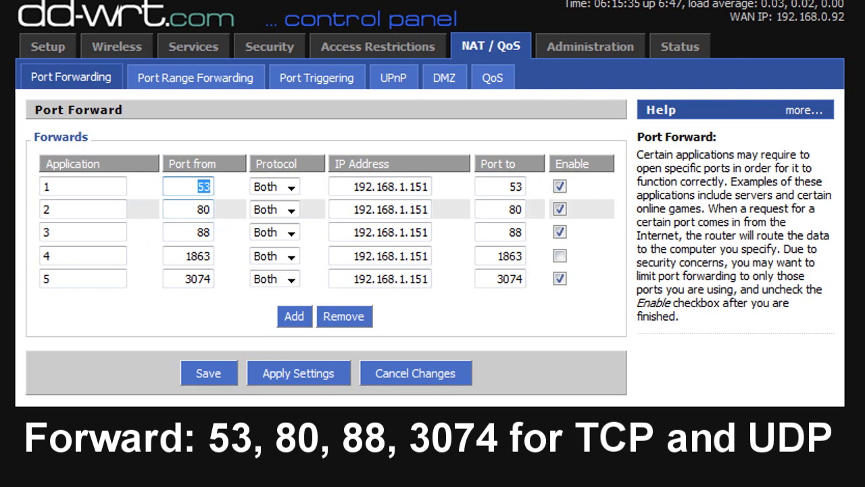
double_click(203, 209)
double_click(204, 232)
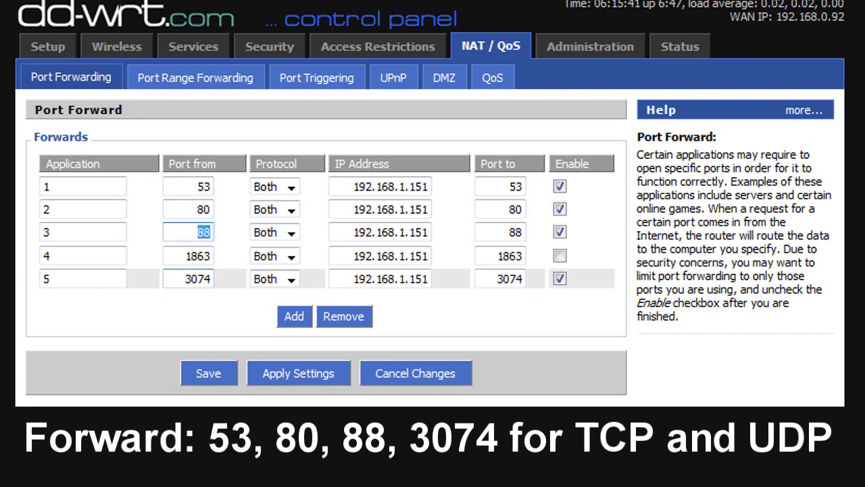
double_click(198, 279)
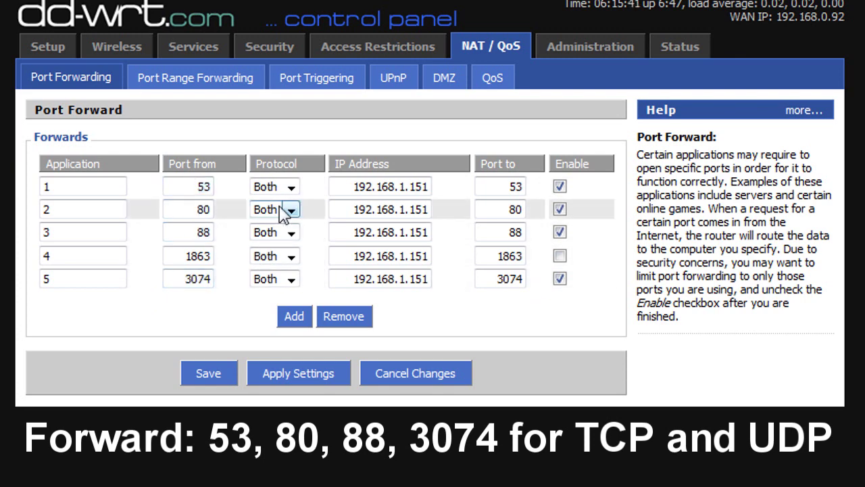
left_click(289, 188)
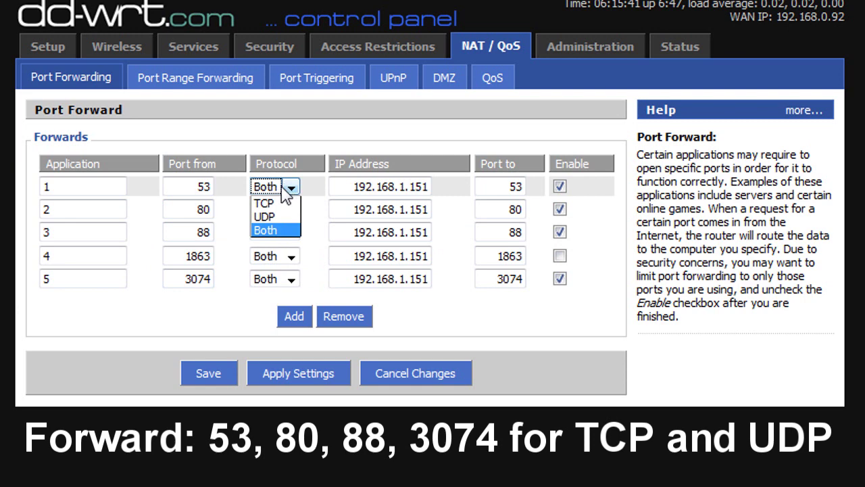
left_click(289, 187)
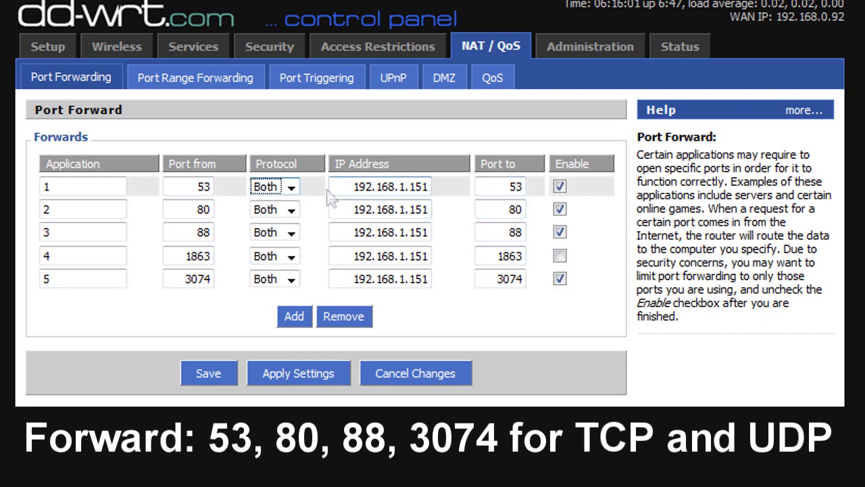
- Examine the destination IP address in the port 53 forward, including its individual parts
double_click(360, 187)
left_click_drag(359, 186, 429, 186)
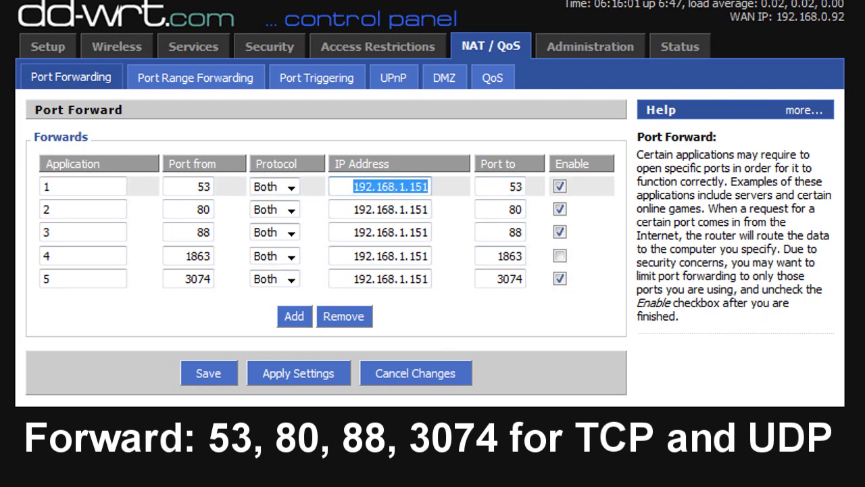
left_click_drag(353, 186, 429, 186)
left_click_drag(353, 187, 430, 186)
key("Right")
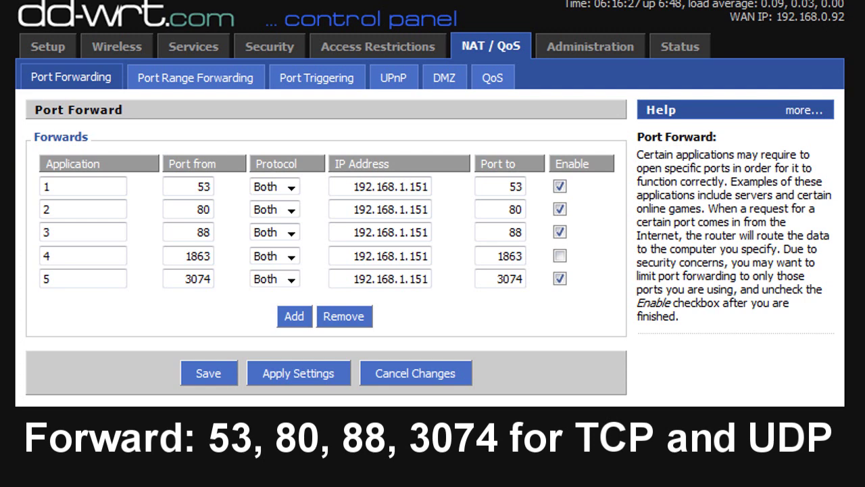
left_click_drag(404, 187, 395, 186)
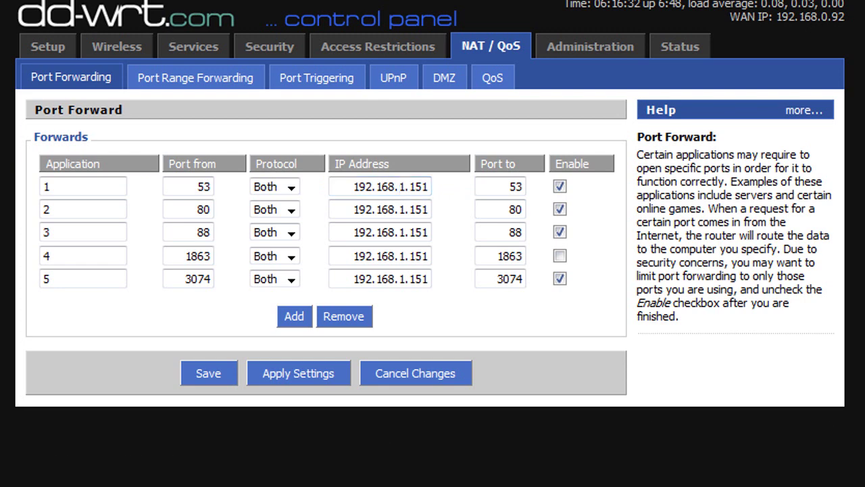
double_click(402, 187)
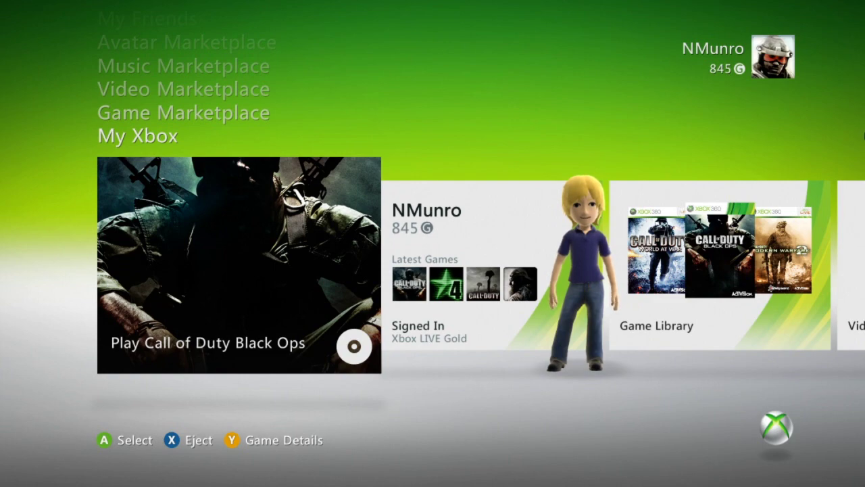
- Switch to the Xbox 360 dashboard and open System Settings under My Xbox
key("Right")
key("Right")
key("Right")
key("Right")
key("Right")
key("Right")
key("Right")
key("Right")
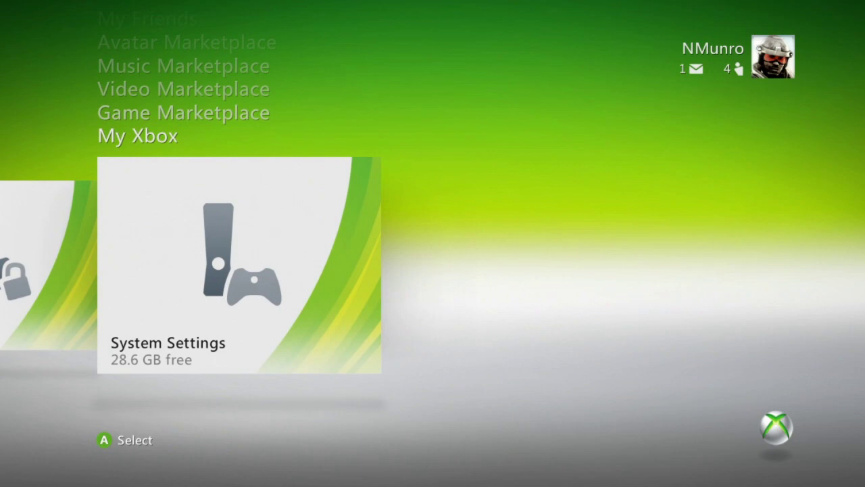
key("Return")
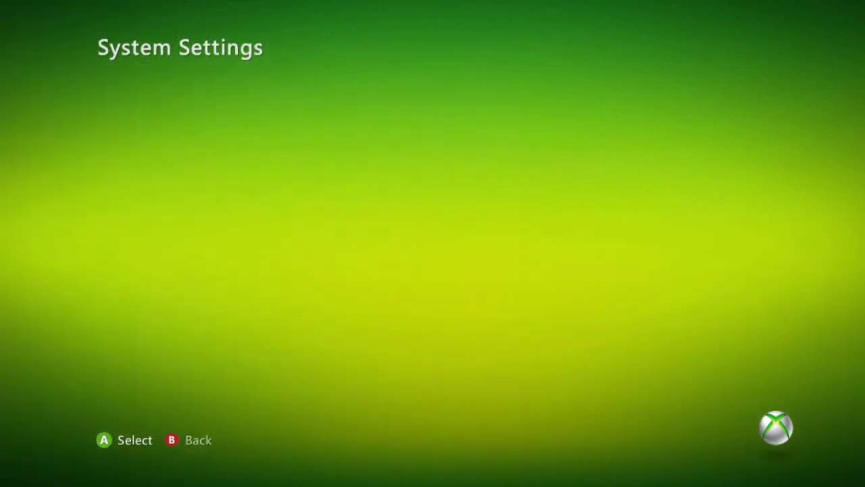
- Open the network configuration of the console's wired connection from Network Settings
key("Down")
key("Down")
key("Down")
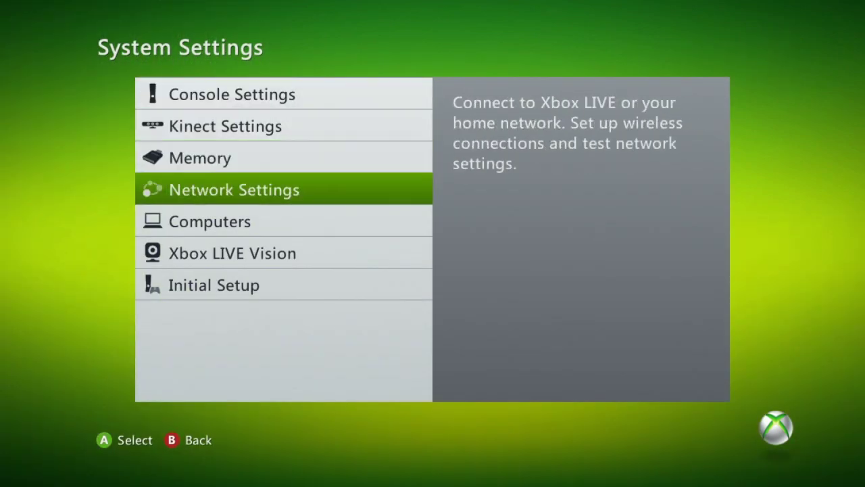
key("Return")
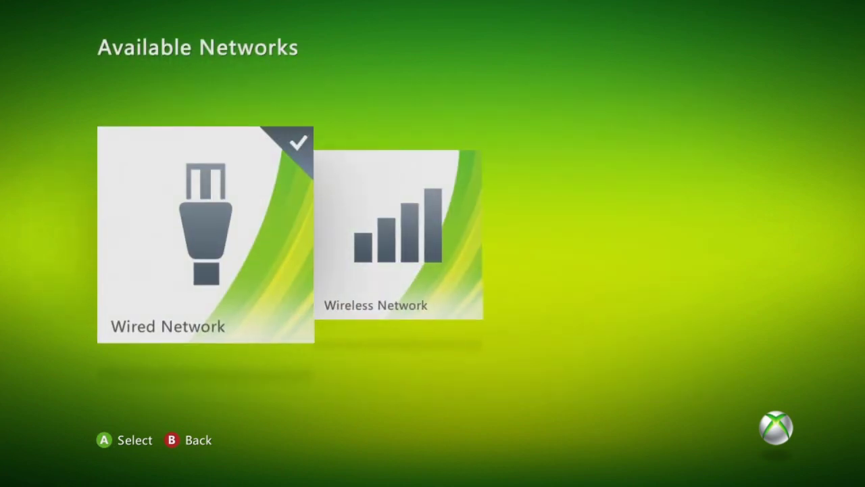
key("Return")
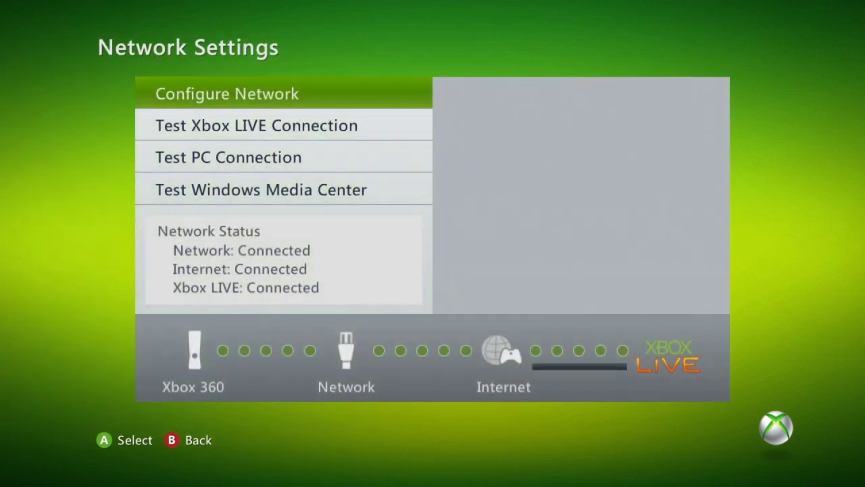
key("Return")
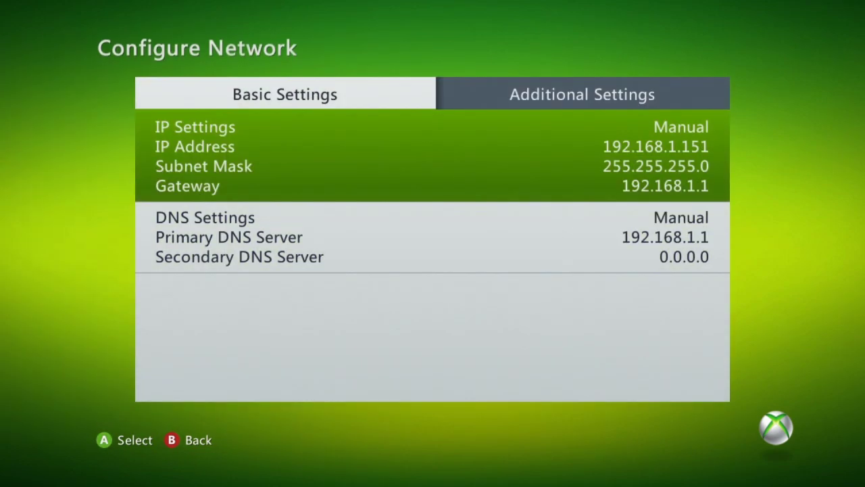
- Choose Manual IP settings and confirm 192.168.1.151 as the console's IP address, matching the router's port forwards
key("Return")
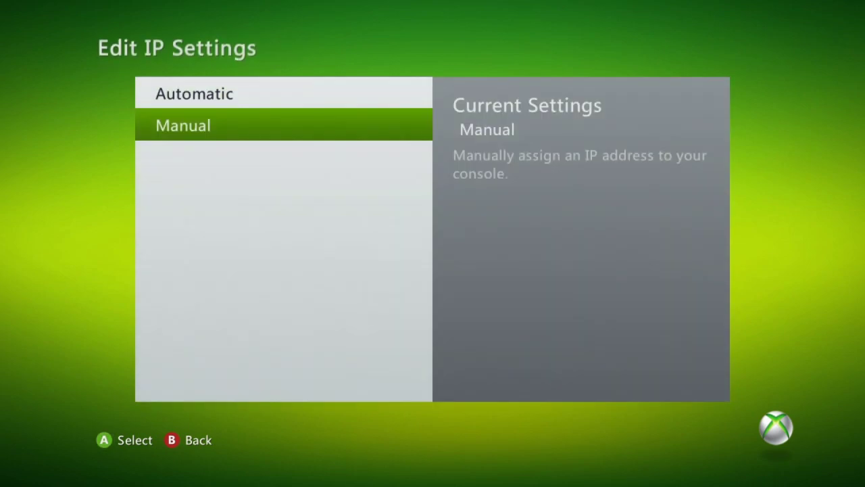
key("Up")
key("Down")
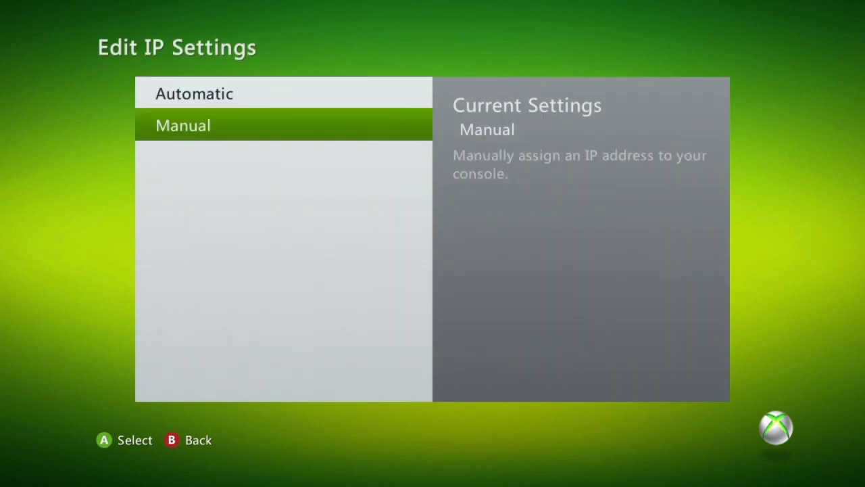
key("Return")
key("Return")
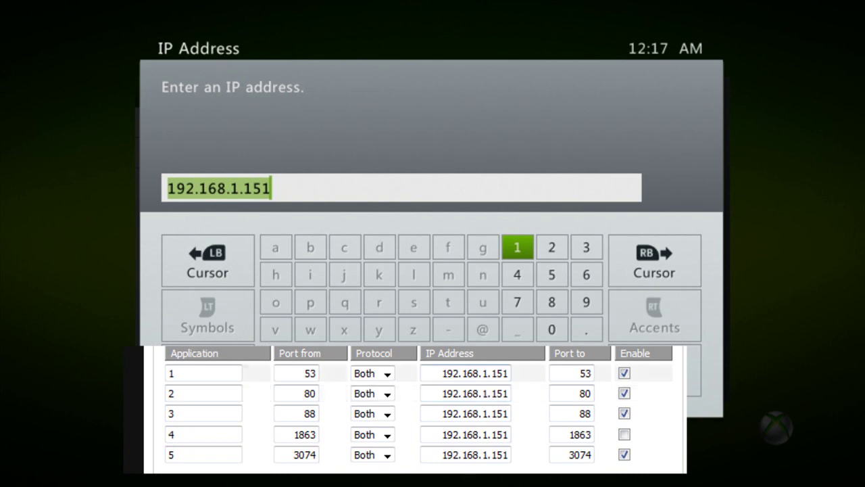
key("Return")
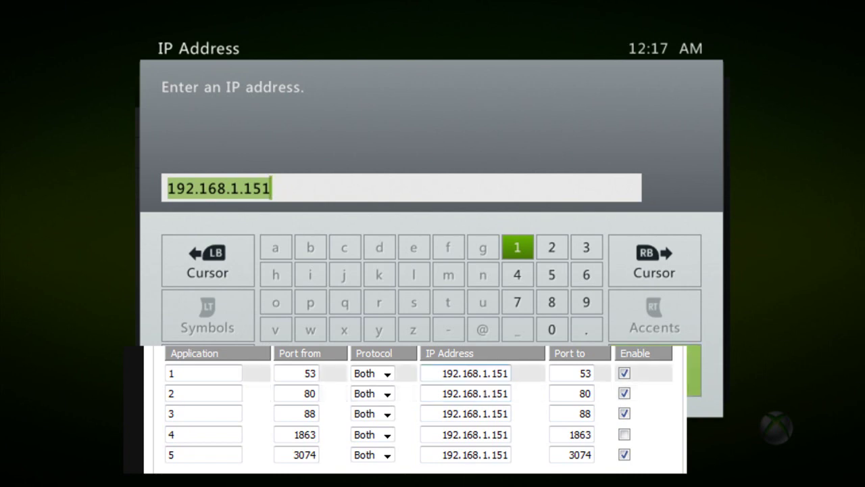
key("Return")
- Check the subnet mask 255.255.255.0 and gateway 192.168.1.1, and finish editing the IP settings
key("Down")
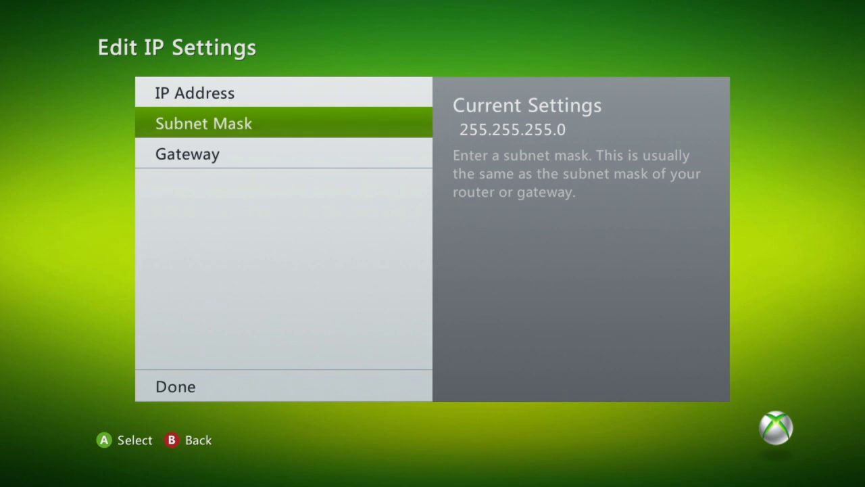
key("Down")
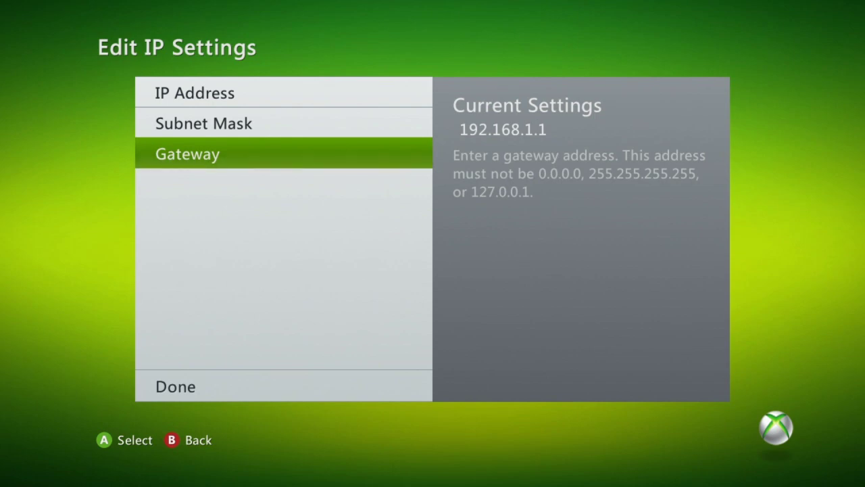
key("Down")
key("Return")
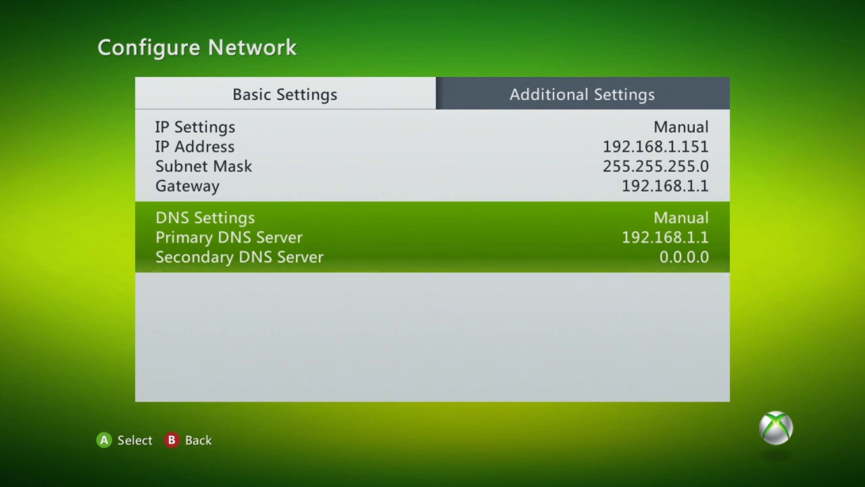
- Choose Manual DNS settings, keep primary server 192.168.1.1 and secondary server 0.0.0.0, and exit the wired network's settings
key("Return")
key("Return")
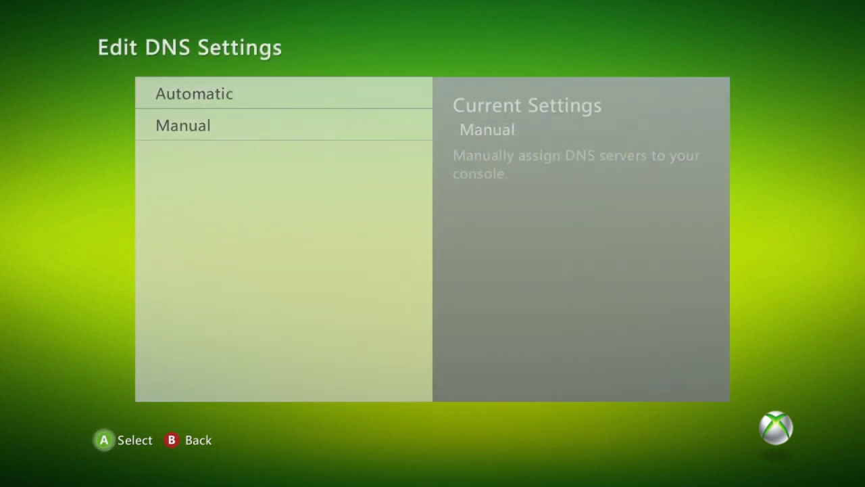
key("Down")
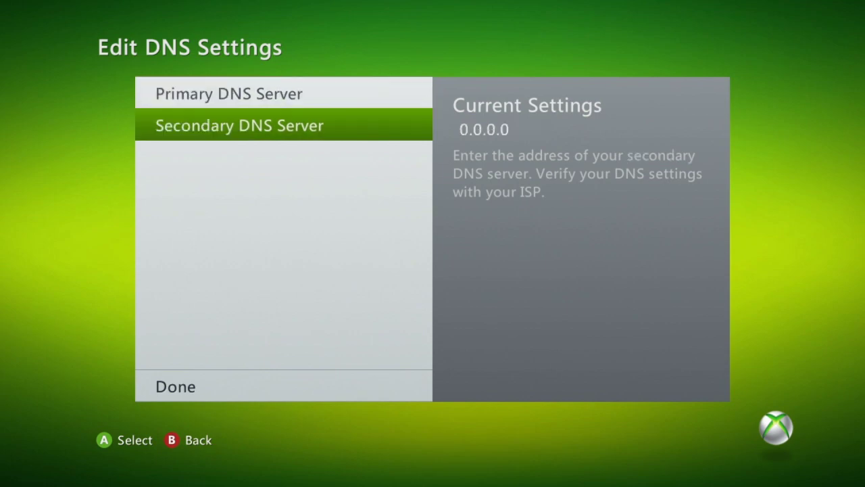
key("Down")
key("Return")
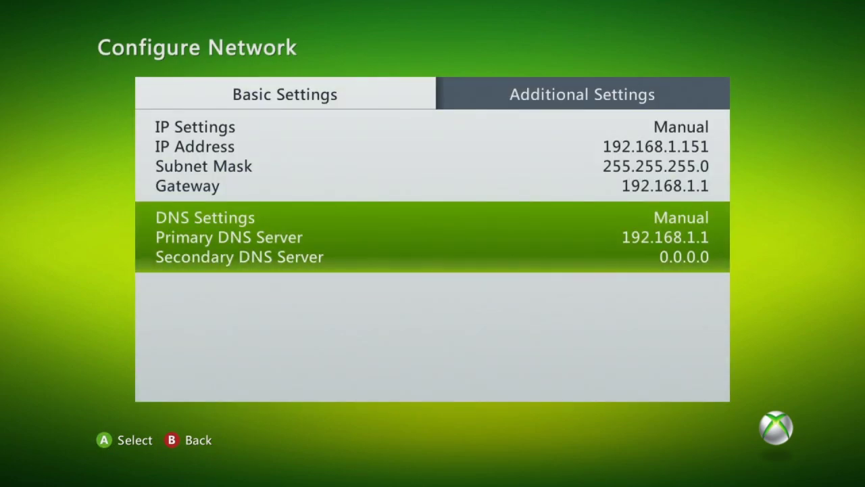
key("Up")
key("Down")
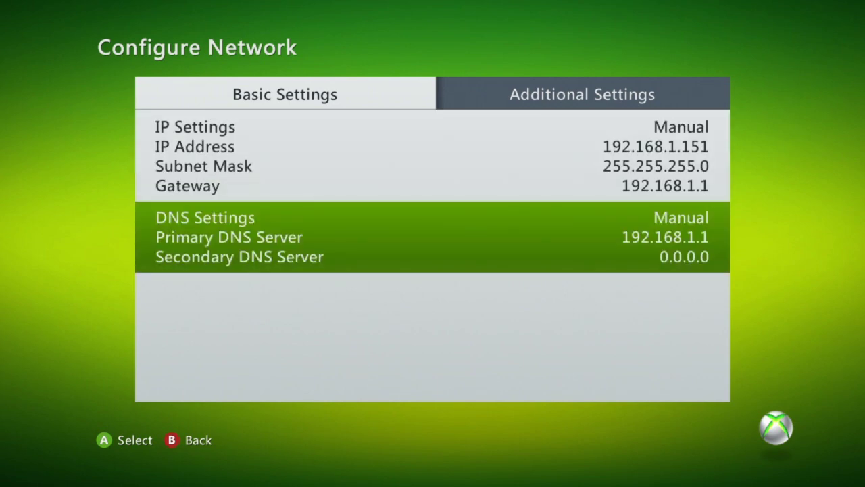
key("Escape")
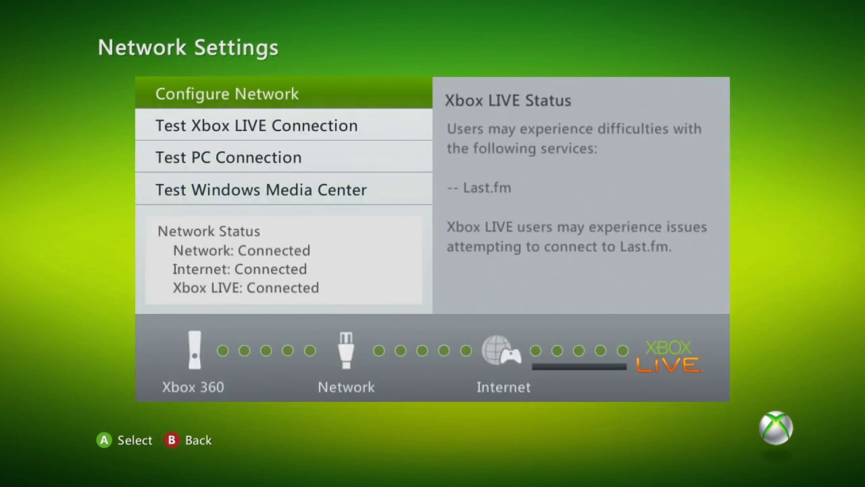
key("Down")
key("Escape")
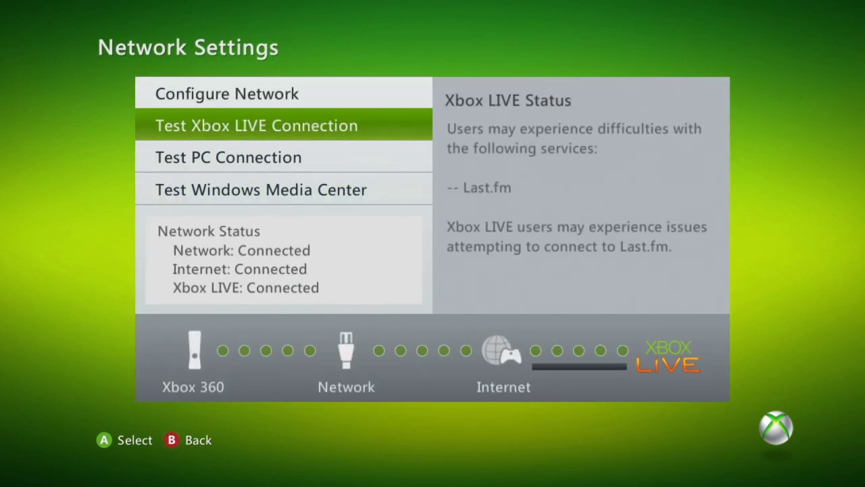
- Start Call of Duty Black Ops and open the Player Match lobby in Xbox Live multiplayer to check the NAT type
key("super")
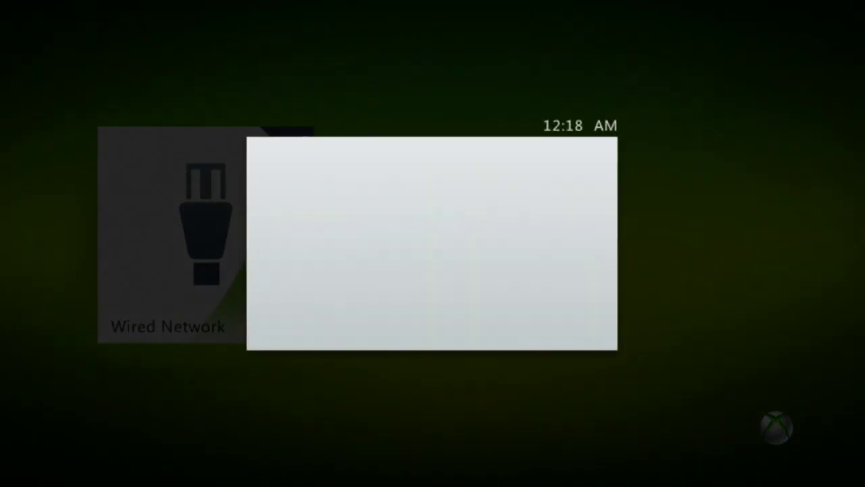
key("Down")
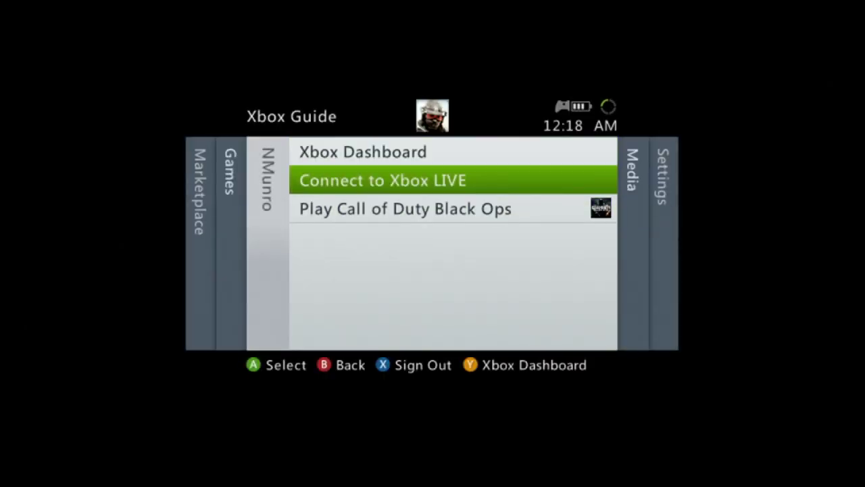
key("Return")
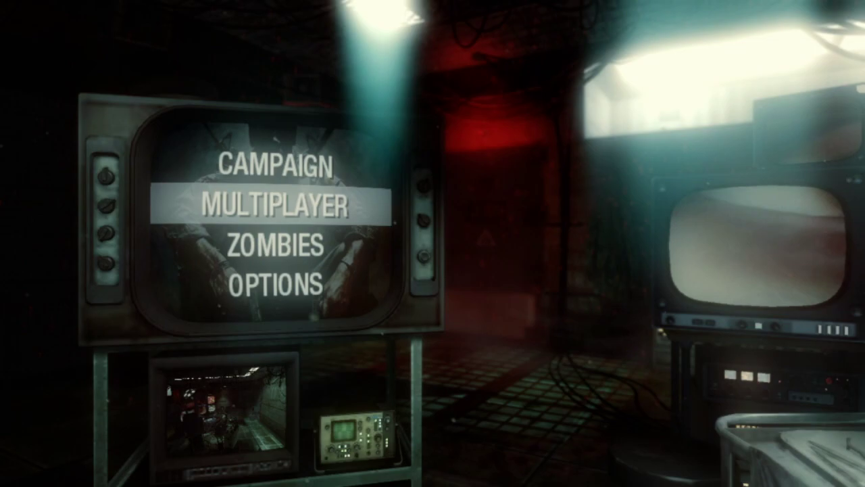
key("Return")
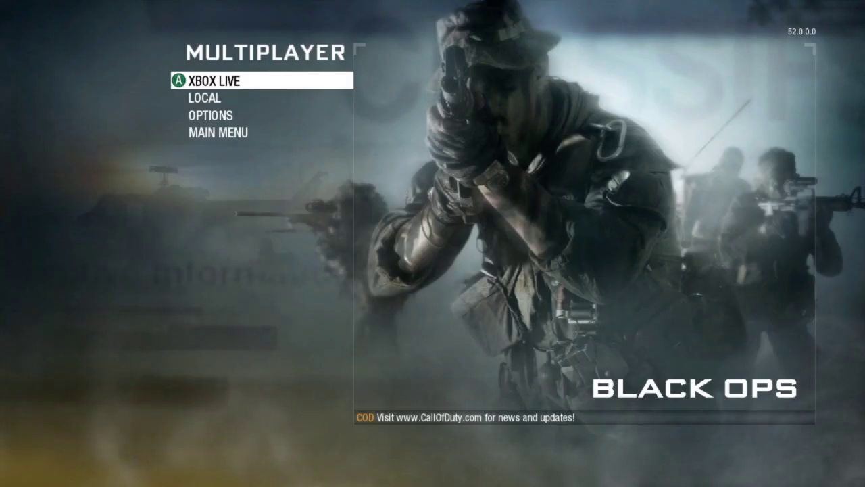
key("Return")
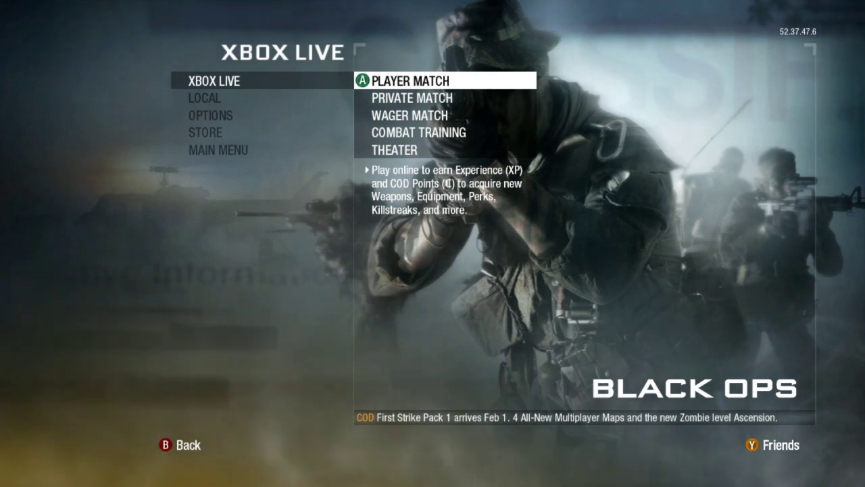
key("Return")
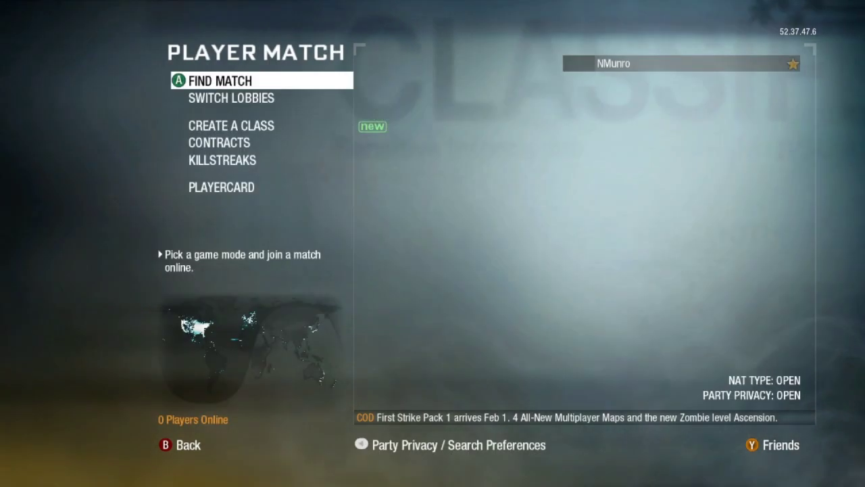